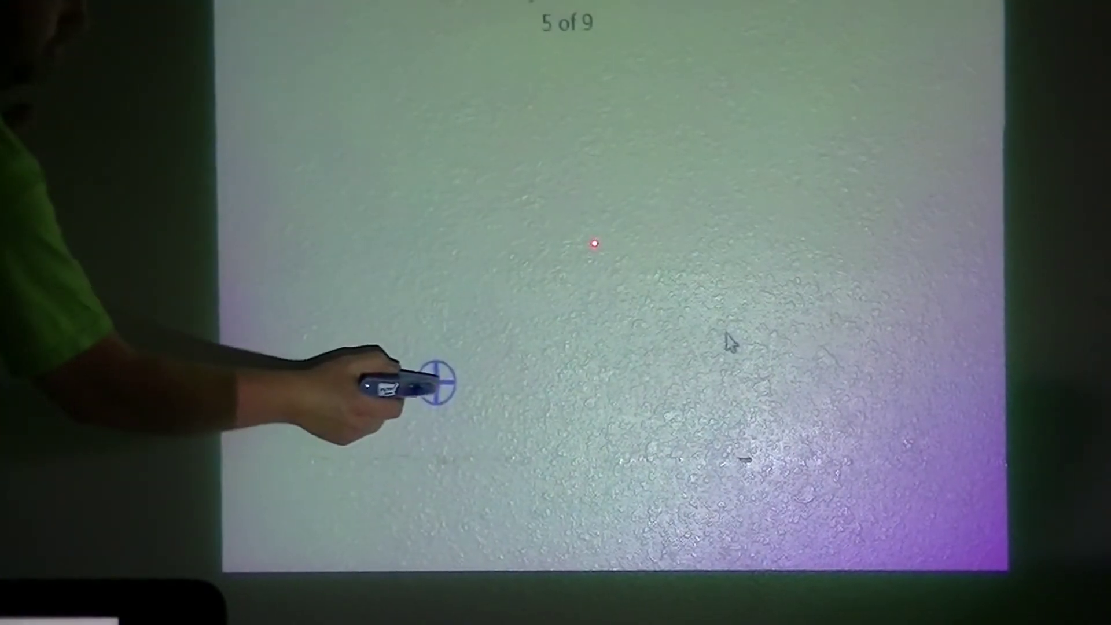
Register the remaining calibration crosshairs through the ninth to complete NowBoard calibration.
click(437, 382)
click(228, 9)
click(849, 40)
click(955, 577)
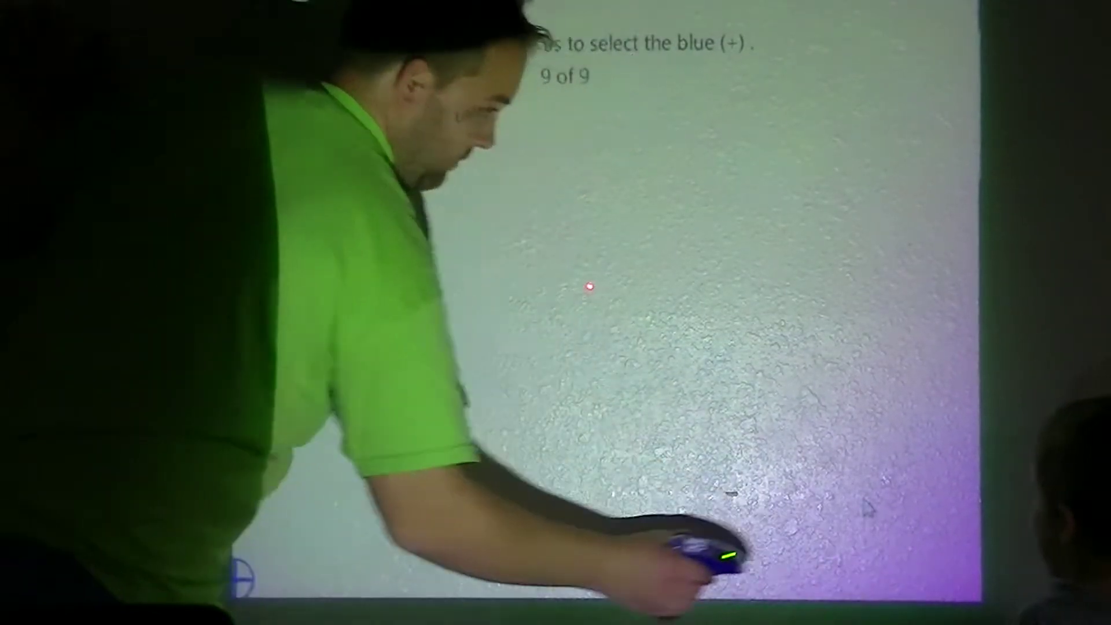
click(241, 581)
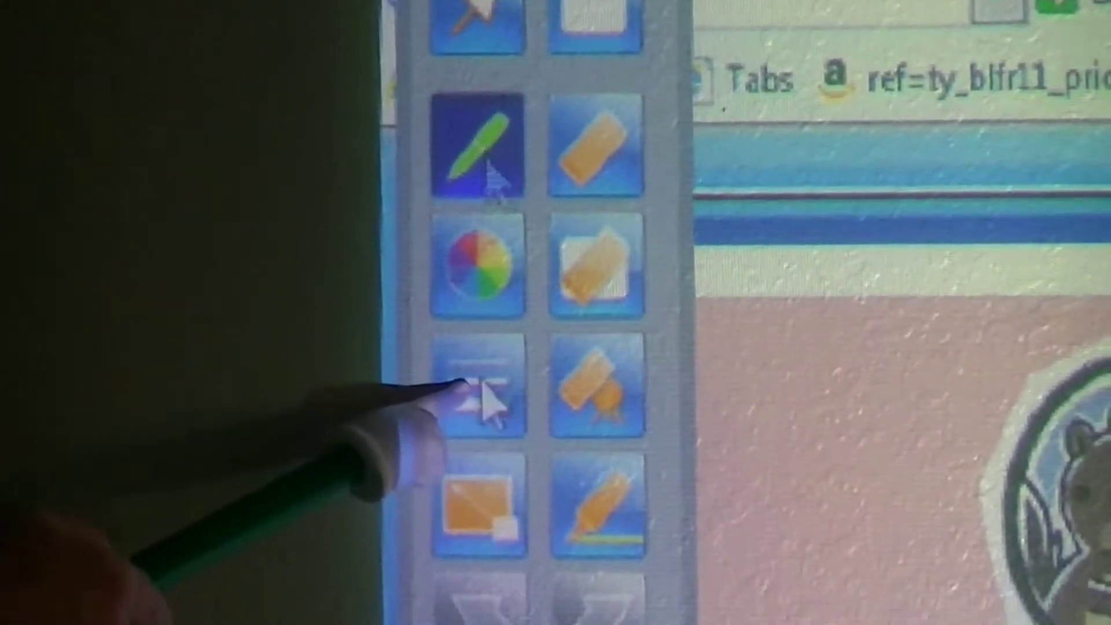
Draw a test stroke in the thickest line width and erase it.
click(481, 395)
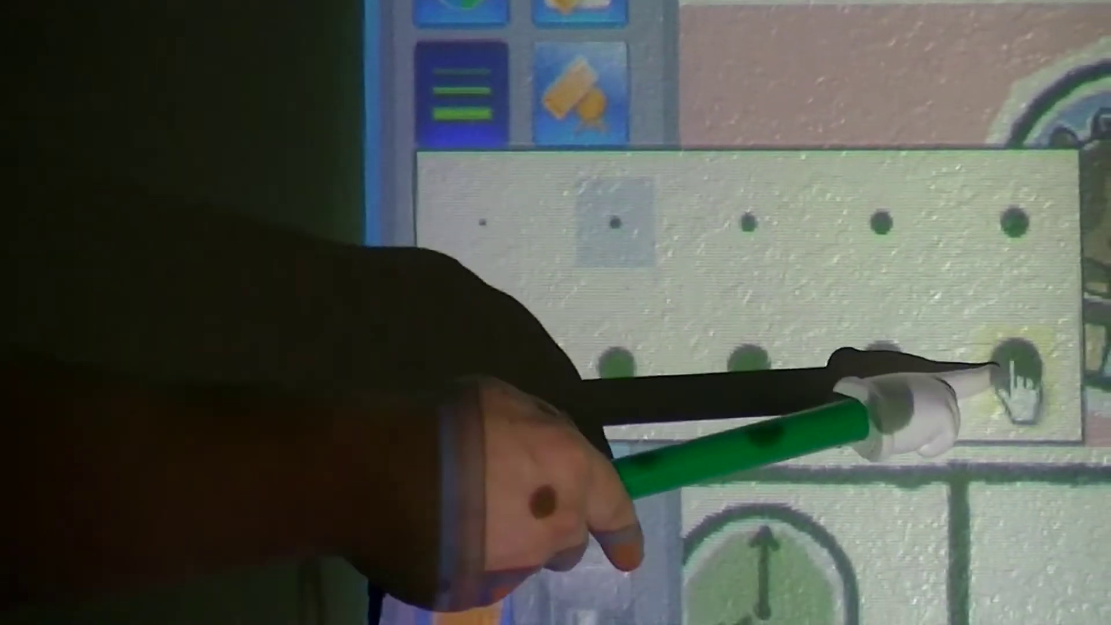
click(1016, 361)
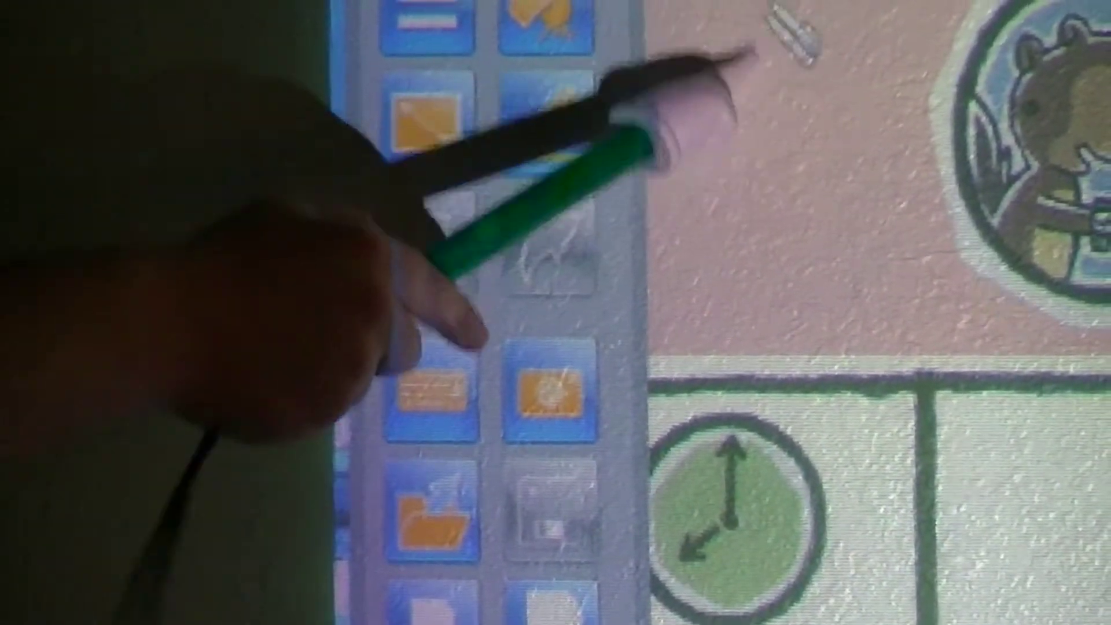
drag(747, 48, 794, 330)
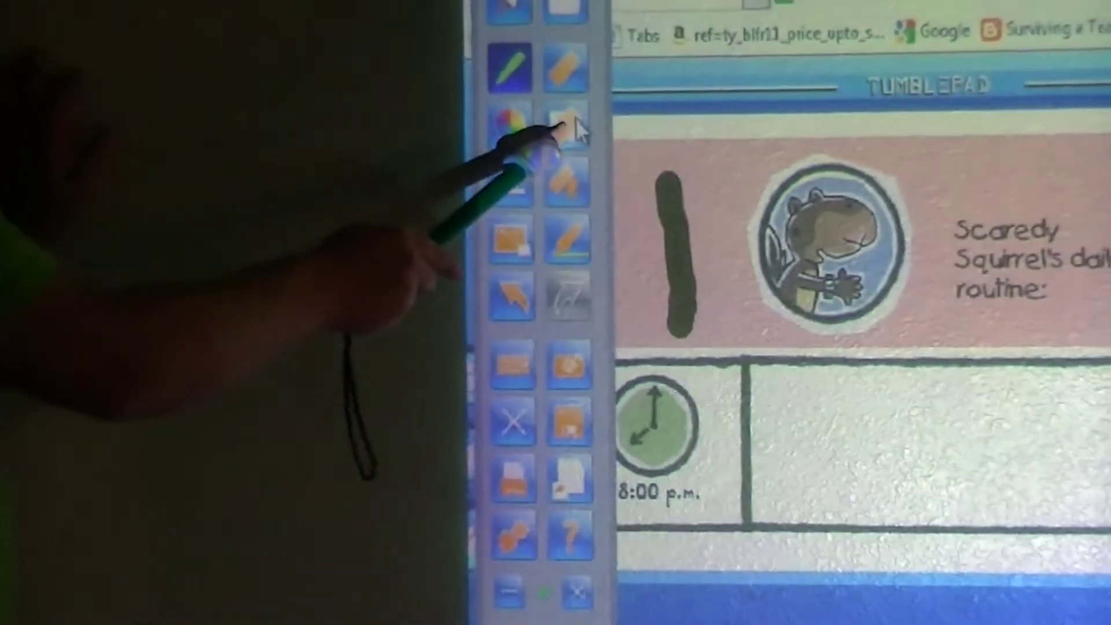
click(577, 131)
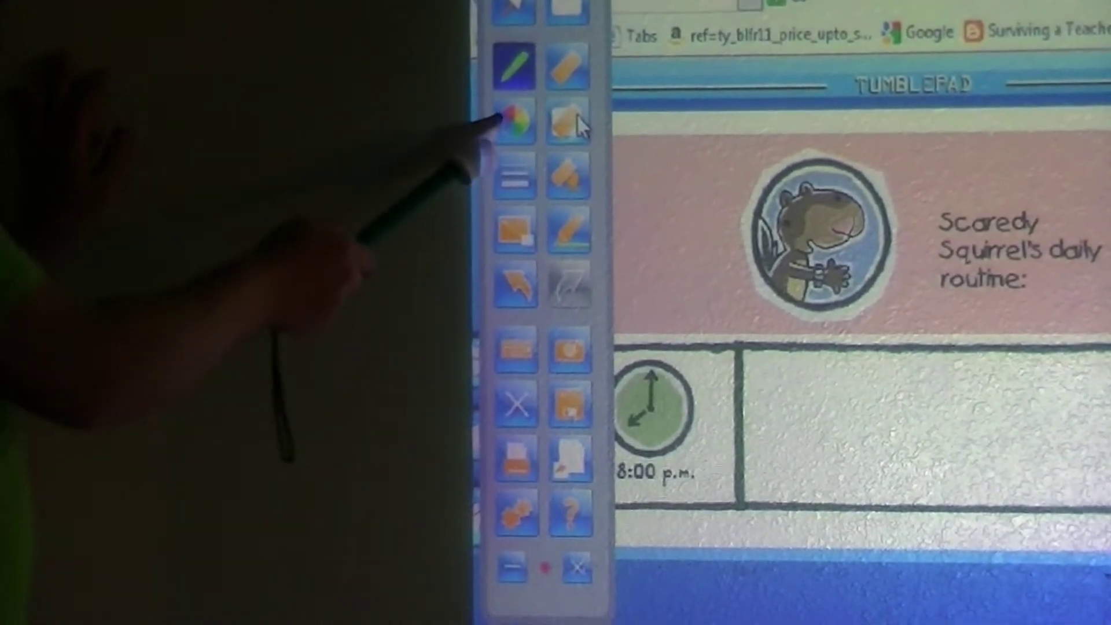
Switch to blue ink, clear the blue stroke, circle the squirrel in yellow and redo the removed stroke.
click(515, 122)
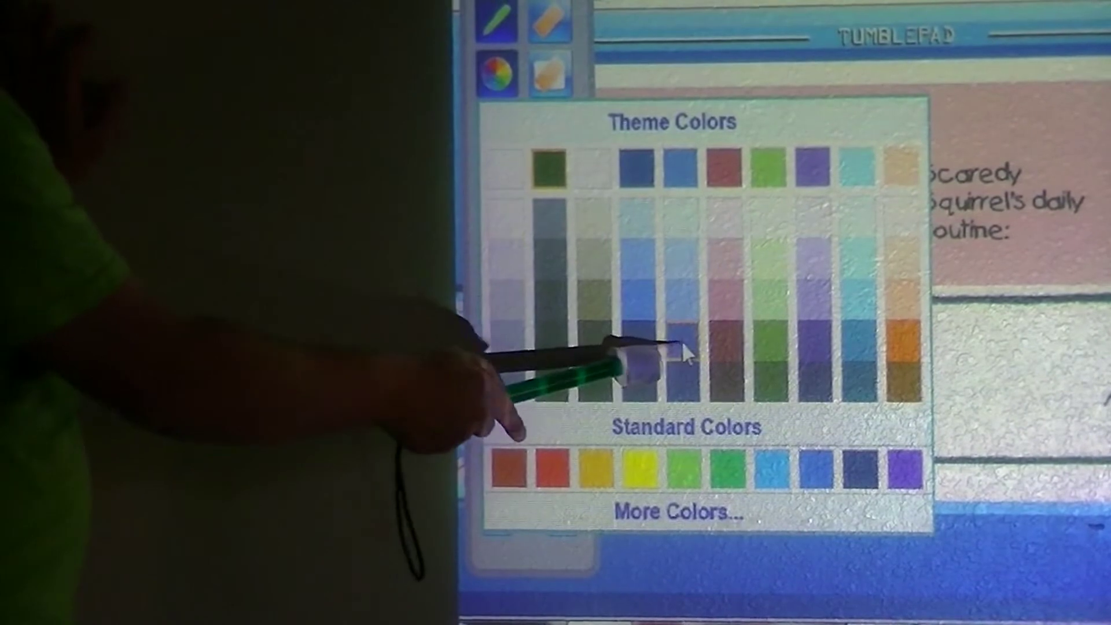
click(682, 341)
click(550, 80)
mouse_move(694, 142)
mouse_down()
mouse_move(894, 227)
mouse_move(742, 126)
mouse_up()
click(482, 271)
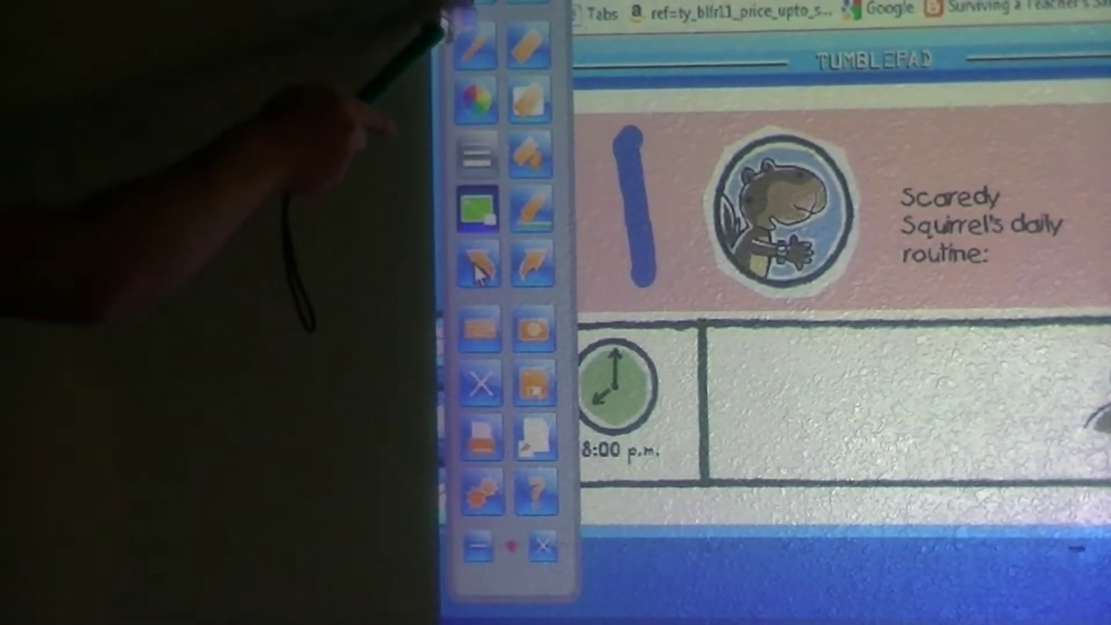
Start the On-Screen Keyboard and close the annotation layer without saving the marks.
click(491, 359)
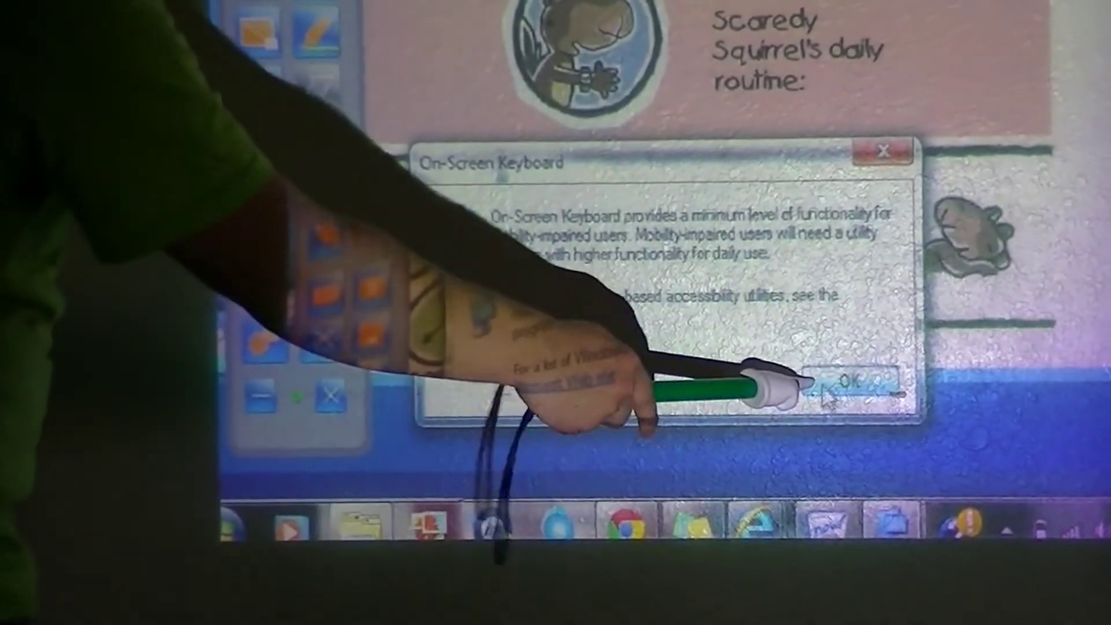
click(828, 464)
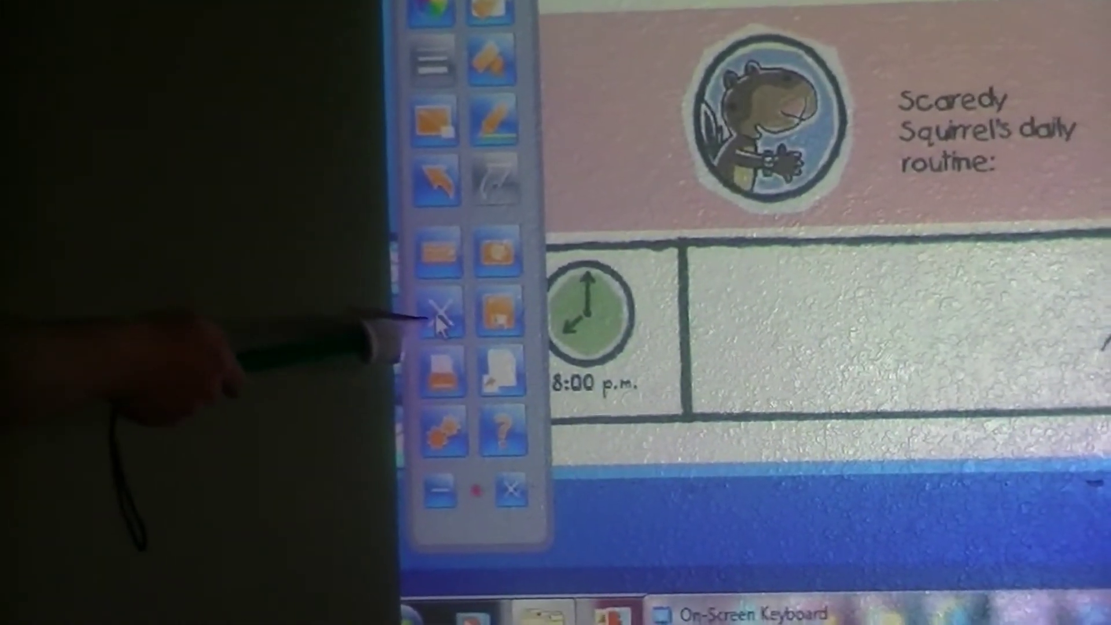
click(428, 320)
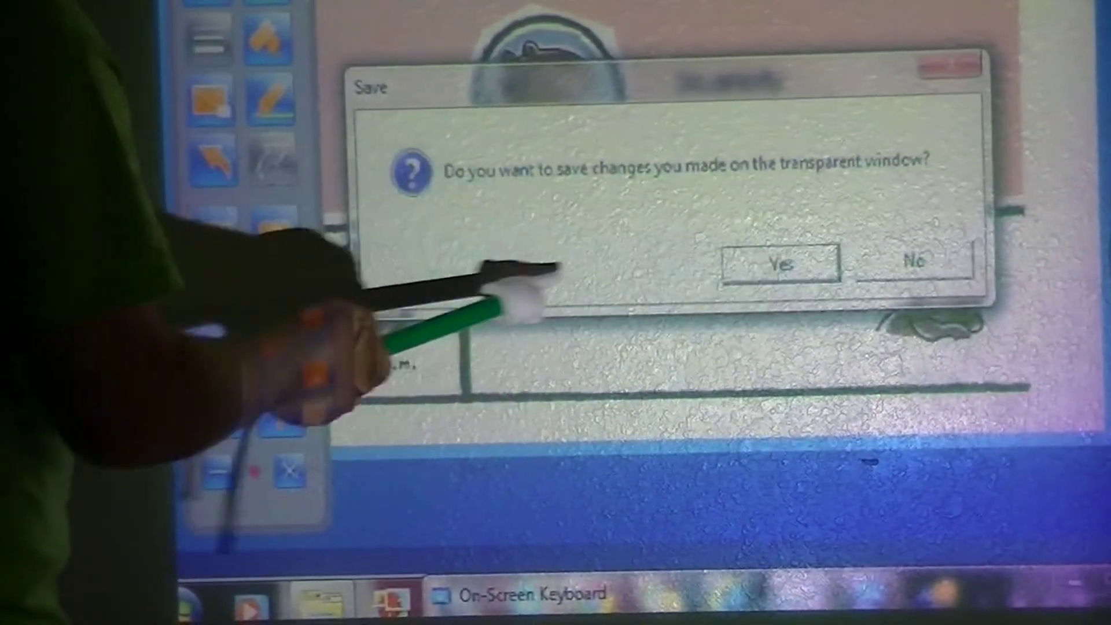
click(923, 263)
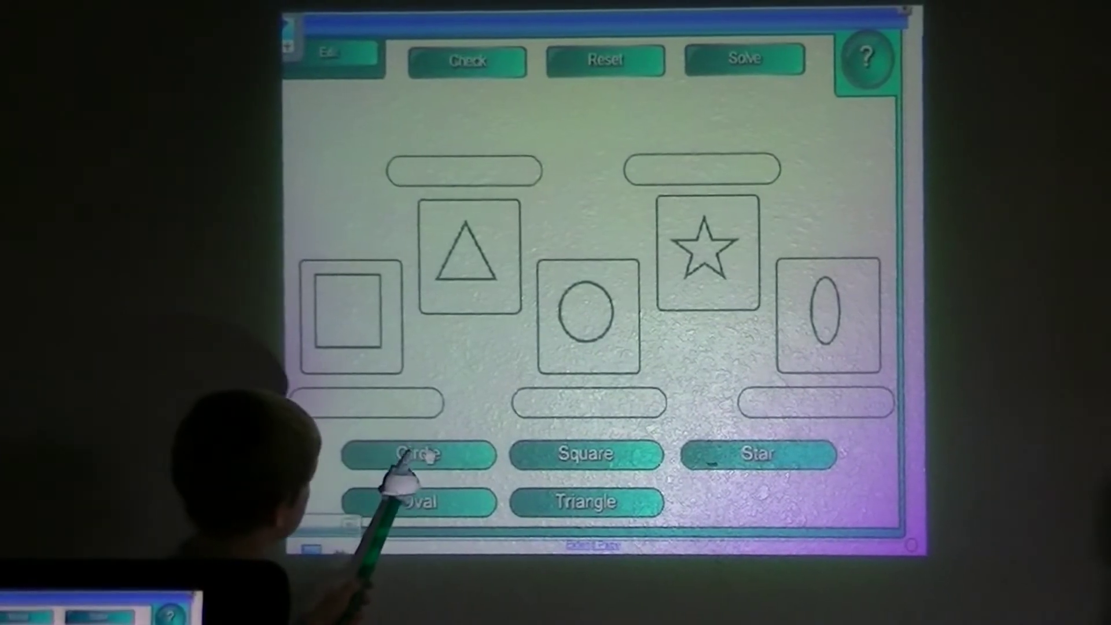
Place the Square and Oval labels beside their shapes and check the matches.
drag(537, 444, 392, 396)
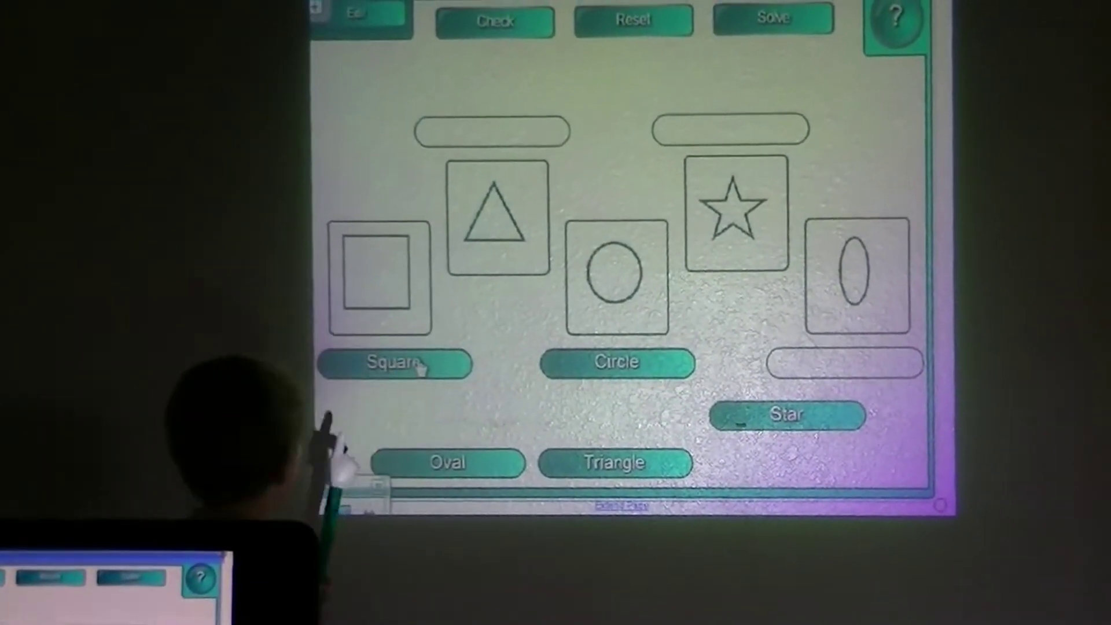
mouse_move(416, 477)
mouse_down()
mouse_move(447, 473)
mouse_move(551, 396)
mouse_move(828, 377)
mouse_up()
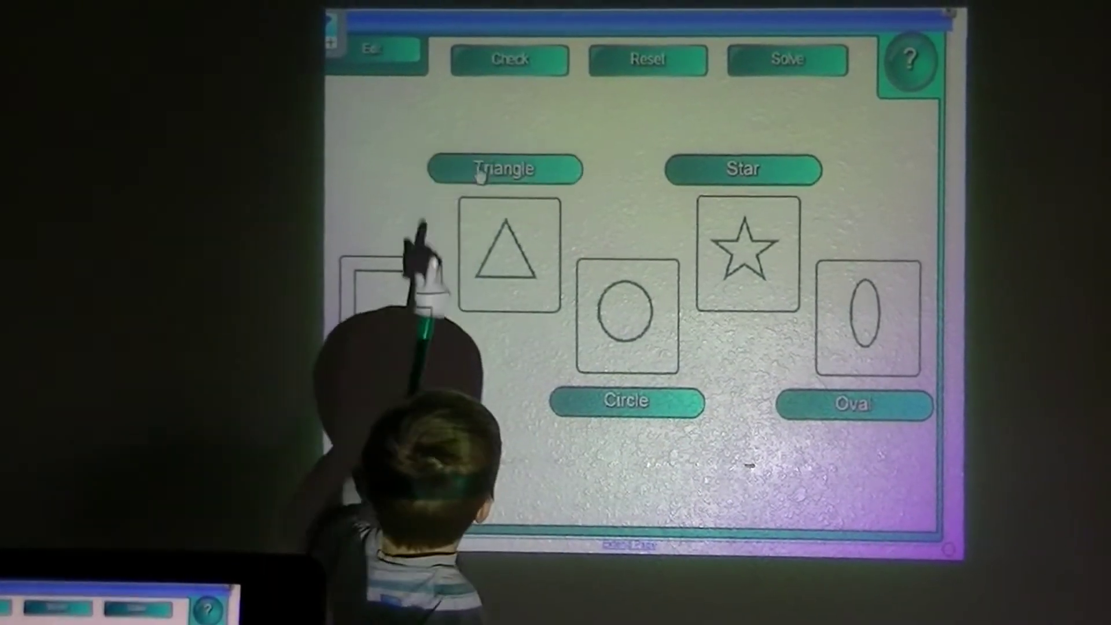
click(510, 91)
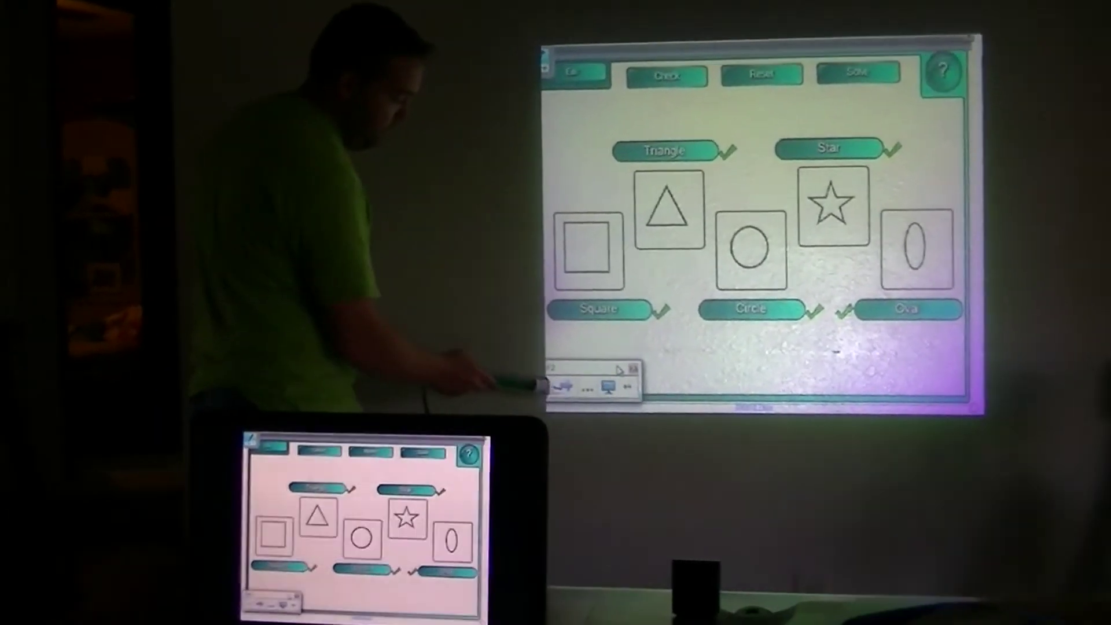
Fill the four top-row cells and the first two second-row cells of the ten-frame with pennies.
click(580, 422)
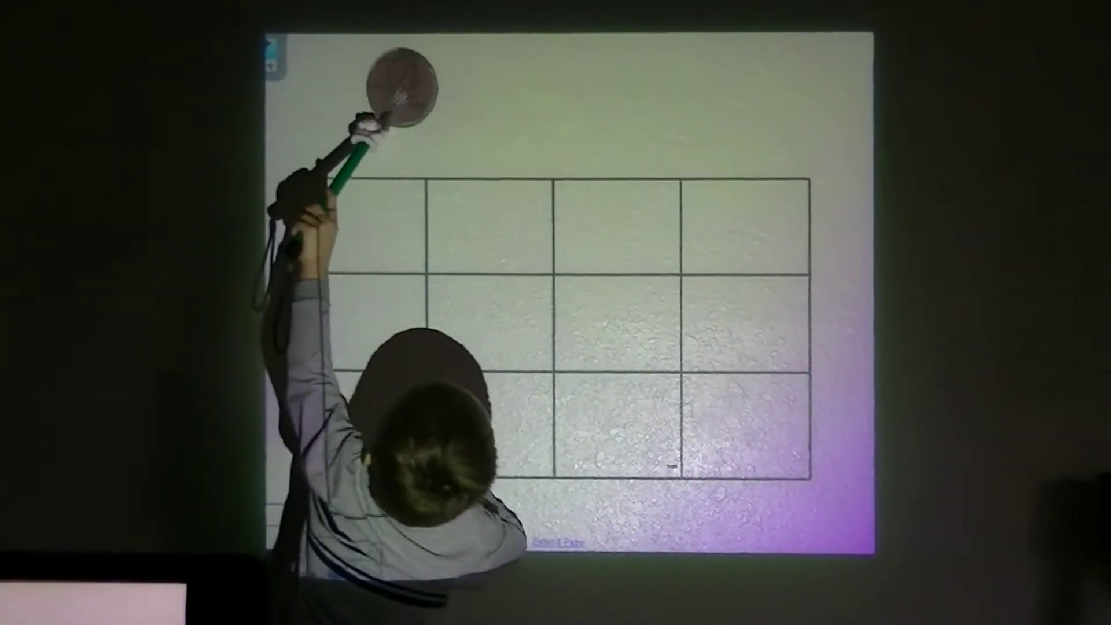
drag(394, 96, 373, 228)
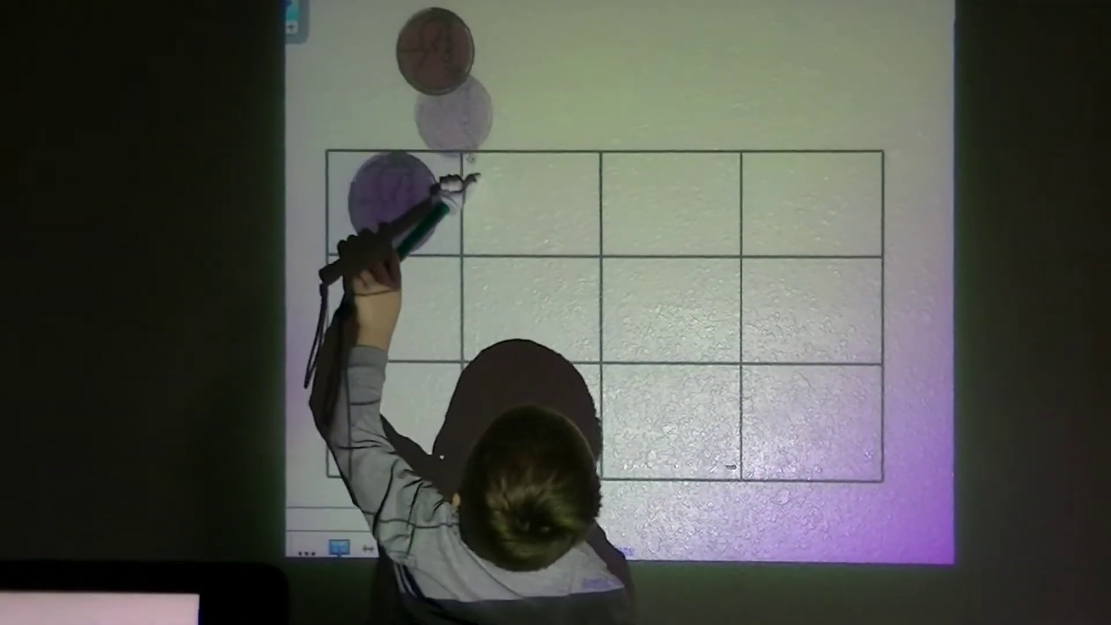
mouse_move(473, 178)
mouse_down()
mouse_move(512, 234)
mouse_move(508, 213)
mouse_up()
mouse_move(429, 48)
mouse_down()
mouse_move(535, 209)
mouse_move(633, 228)
mouse_move(697, 210)
mouse_up()
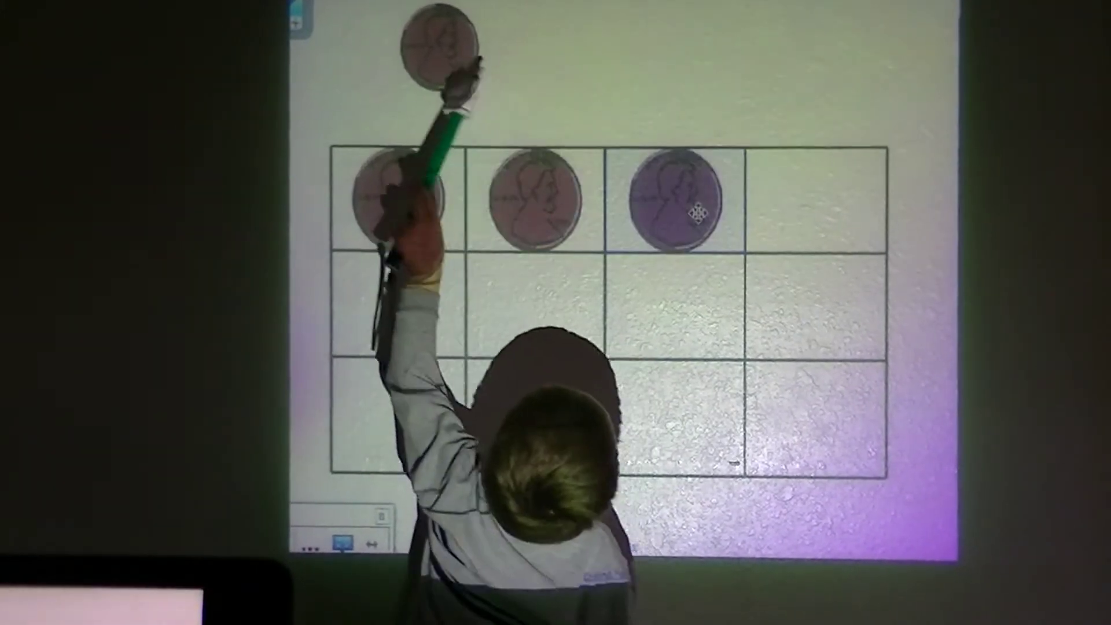
mouse_move(452, 74)
mouse_down()
mouse_move(596, 111)
mouse_move(812, 195)
mouse_up()
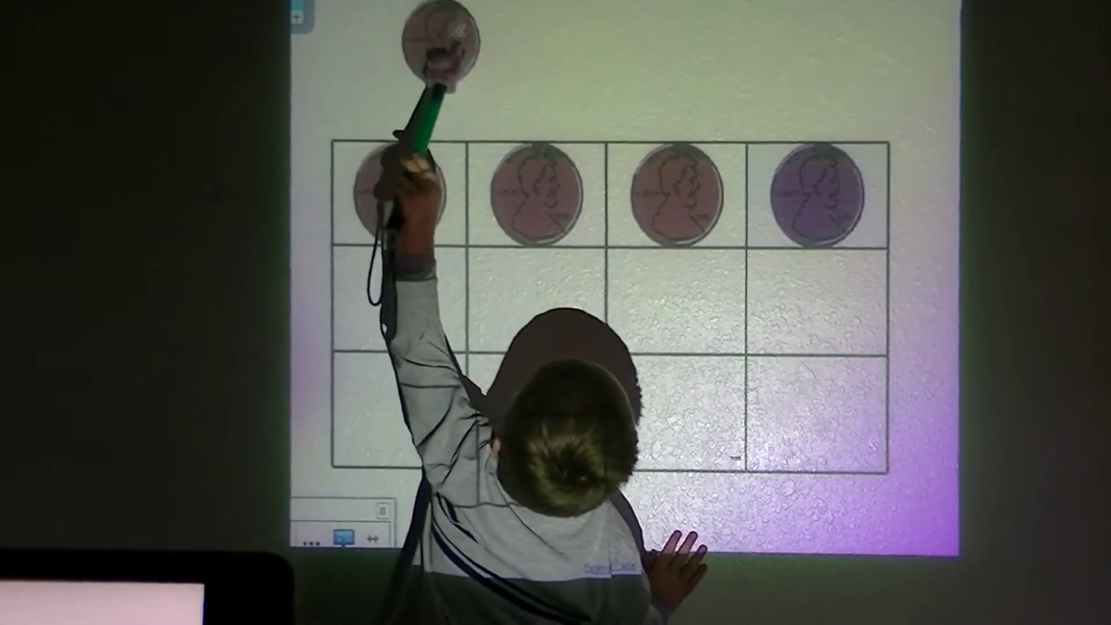
drag(443, 52, 476, 147)
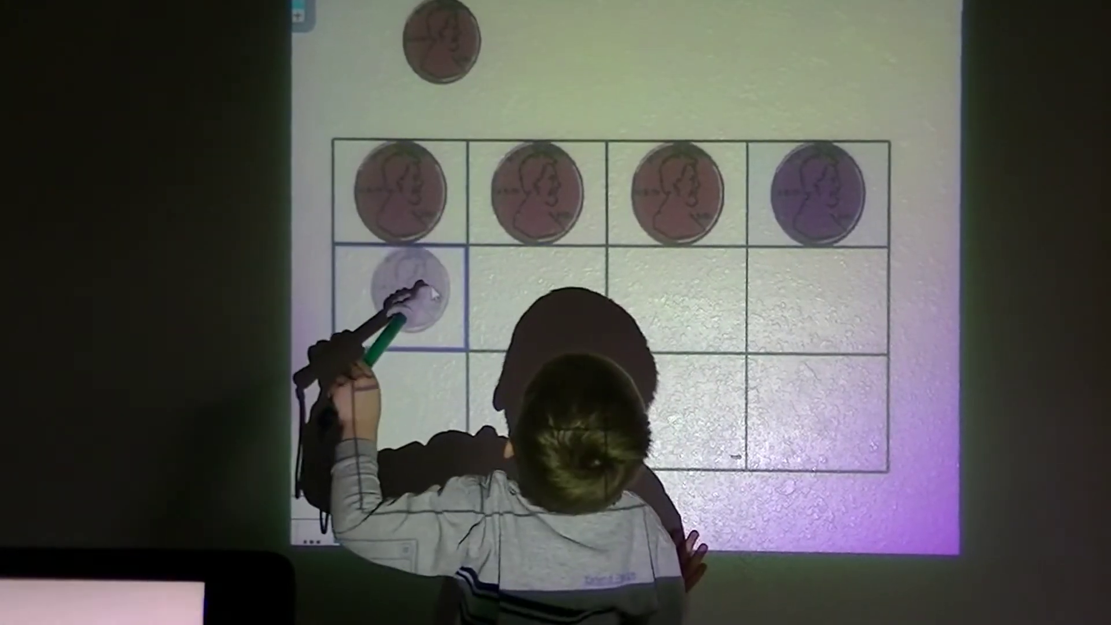
mouse_move(439, 52)
mouse_down()
mouse_move(522, 324)
mouse_move(535, 284)
mouse_up()
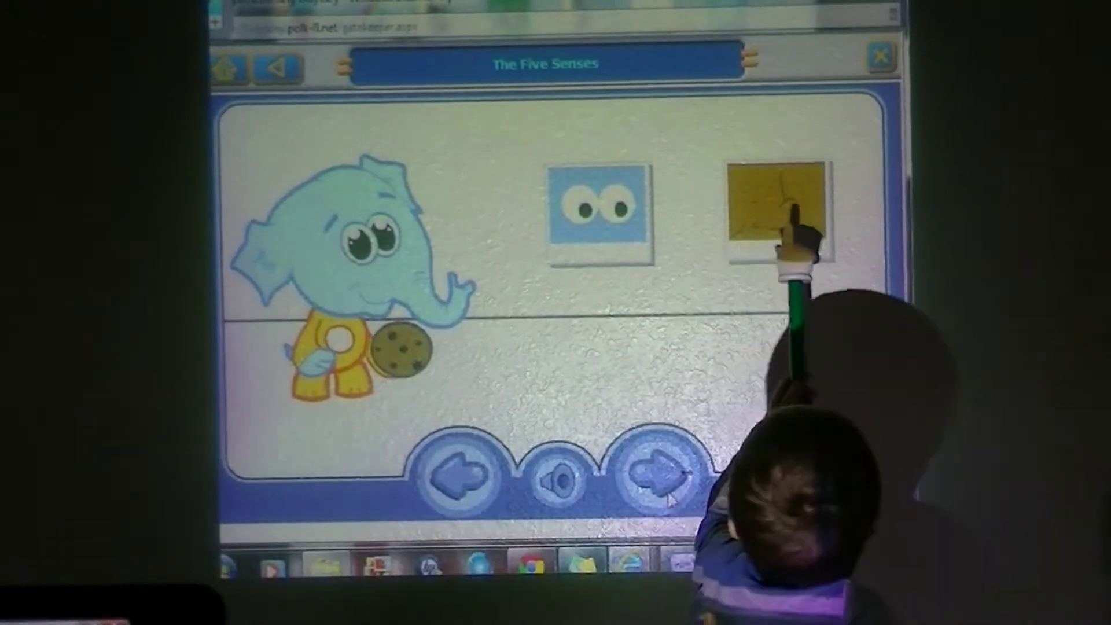
Answer nose for the cookie and hand for the porcupine, advancing between questions.
click(785, 219)
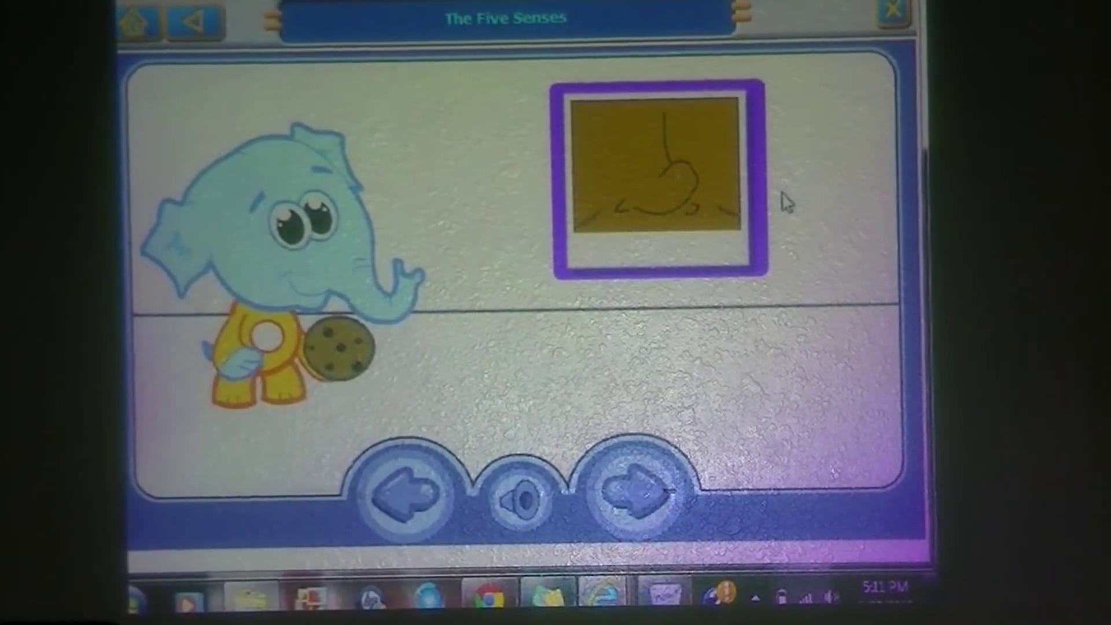
click(642, 490)
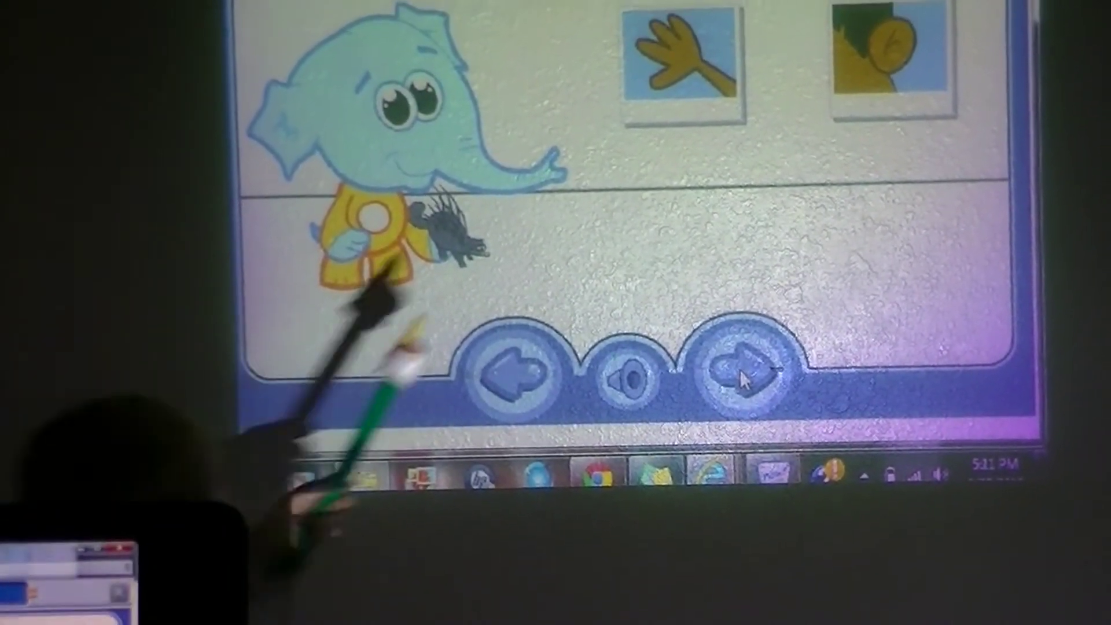
click(699, 61)
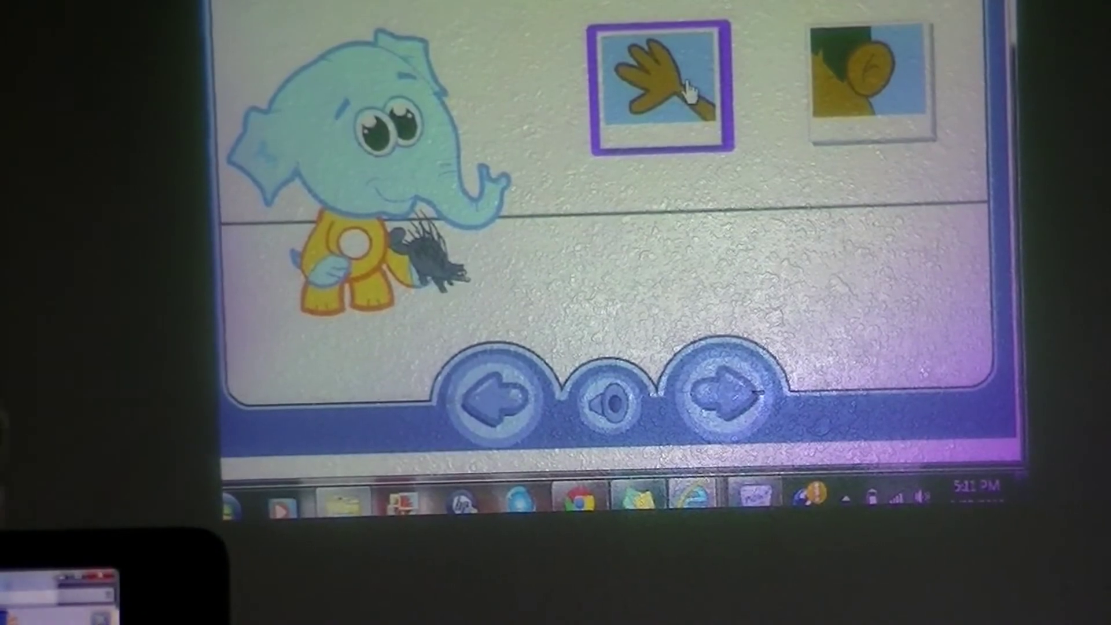
click(606, 112)
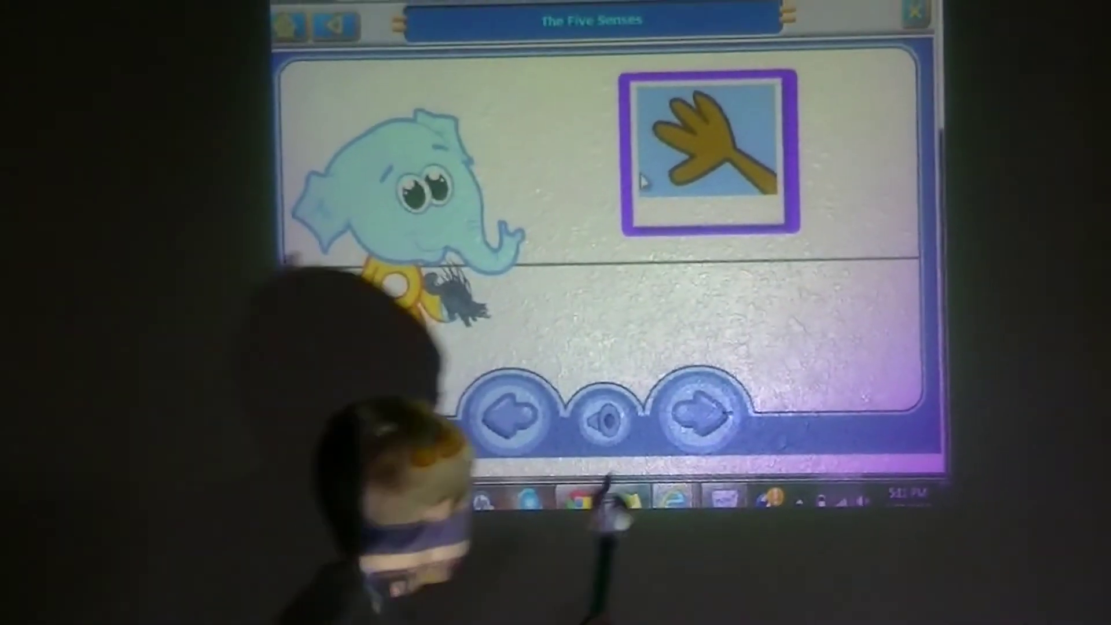
click(727, 391)
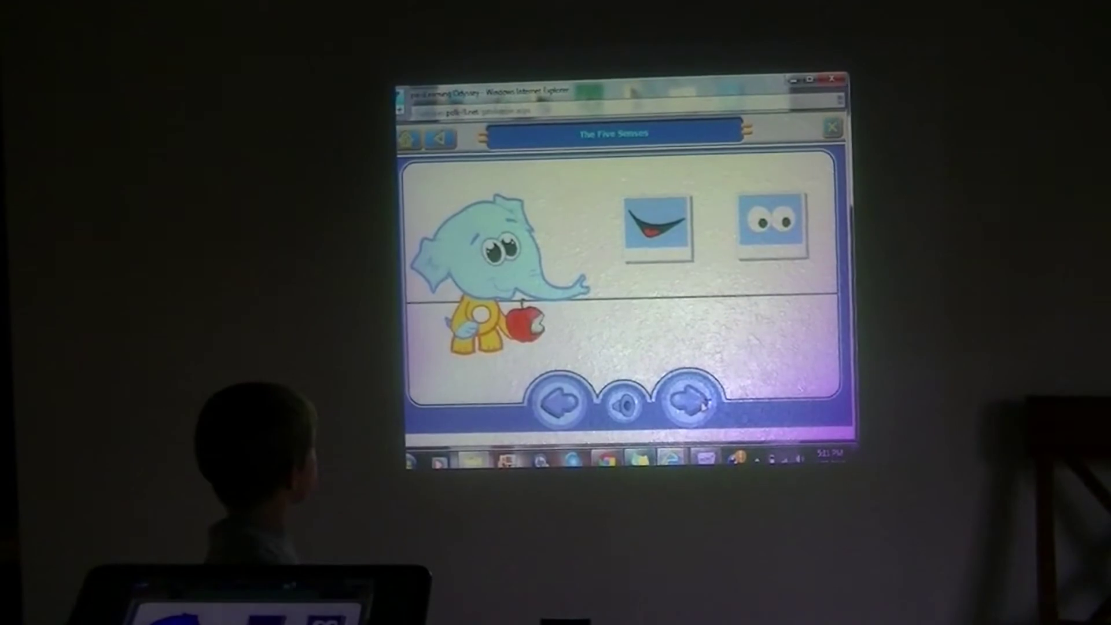
Answer eyes for the apple and reach the closing five senses rap page.
click(793, 253)
click(807, 226)
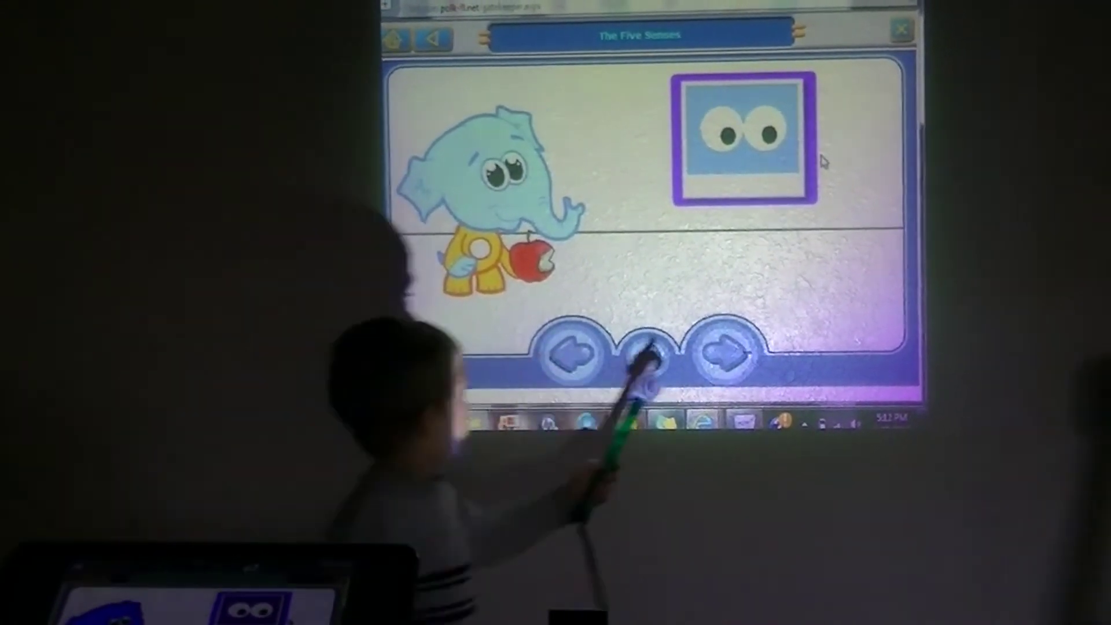
click(754, 356)
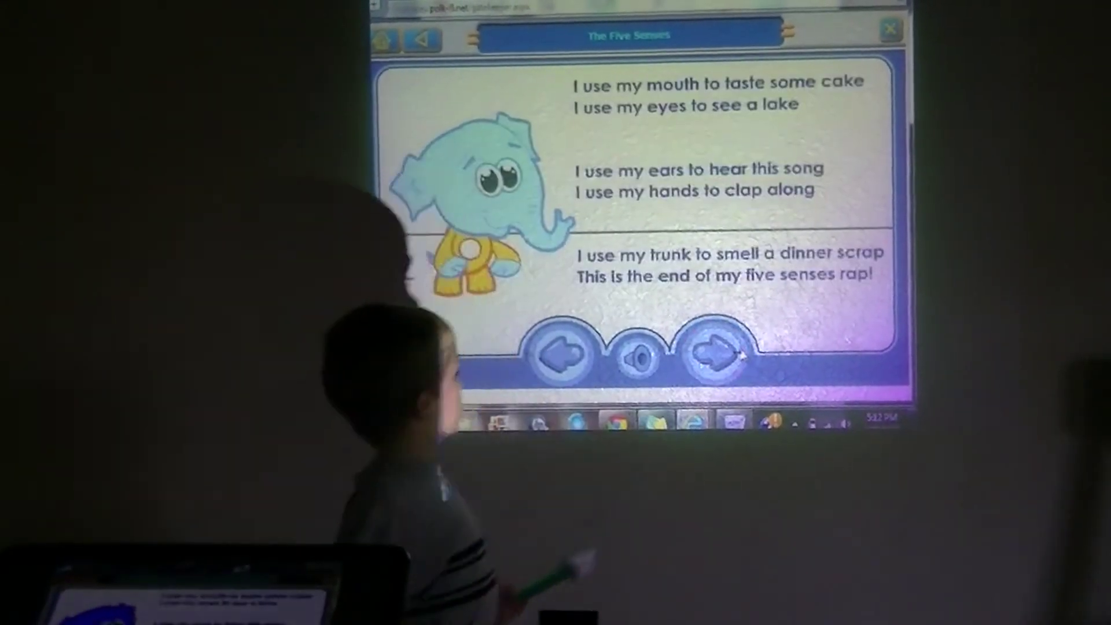